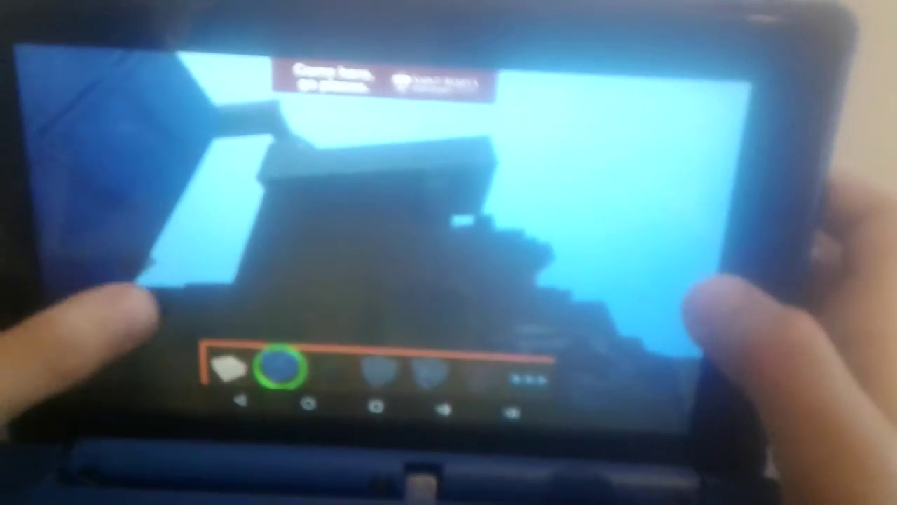
Break the blue block blocking the sky and head toward the dark tower
left_click(168, 270)
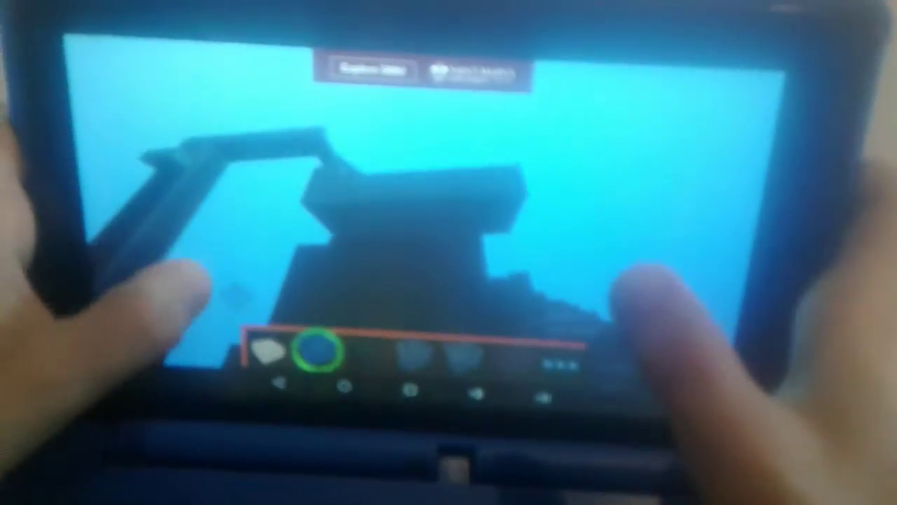
left_click_drag(638, 287, 627, 241)
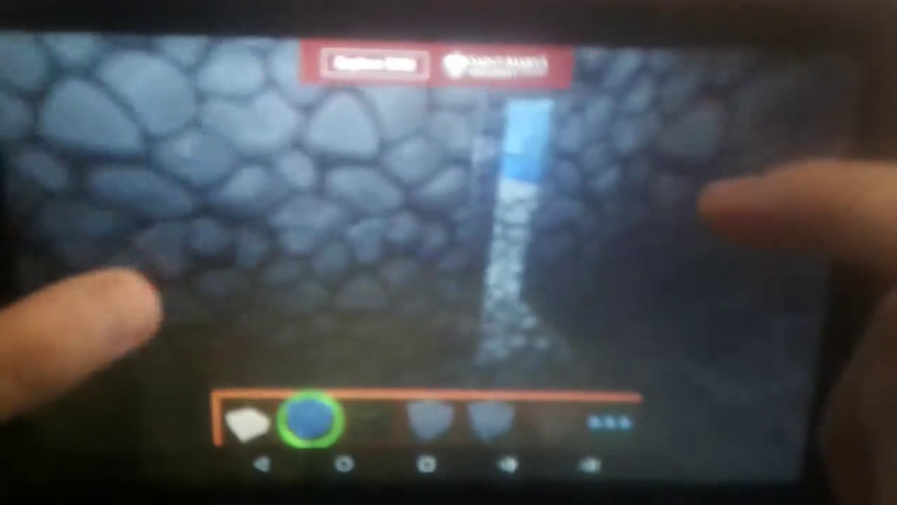
left_click_drag(718, 203, 672, 224)
Walk through the bright corridor past the stone wall's door to face the cobblestone road
mouse_move(140, 294)
left_mouse_down()
mouse_move(190, 308)
mouse_move(84, 301)
left_mouse_up()
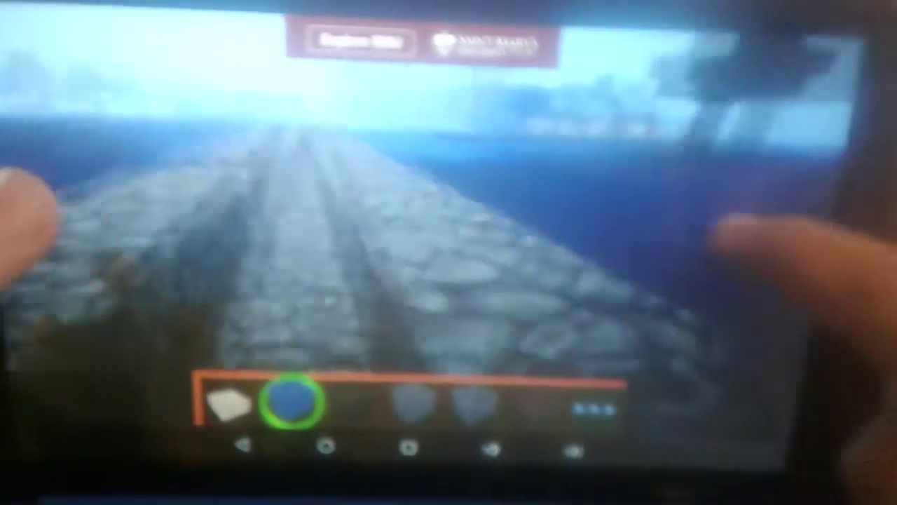
left_click_drag(729, 238, 761, 250)
left_click_drag(691, 220, 600, 290)
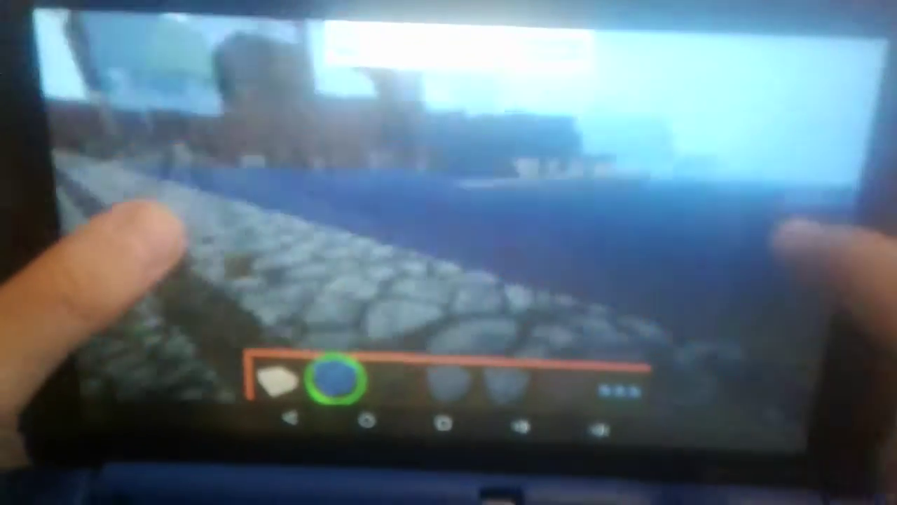
left_click_drag(701, 197, 827, 225)
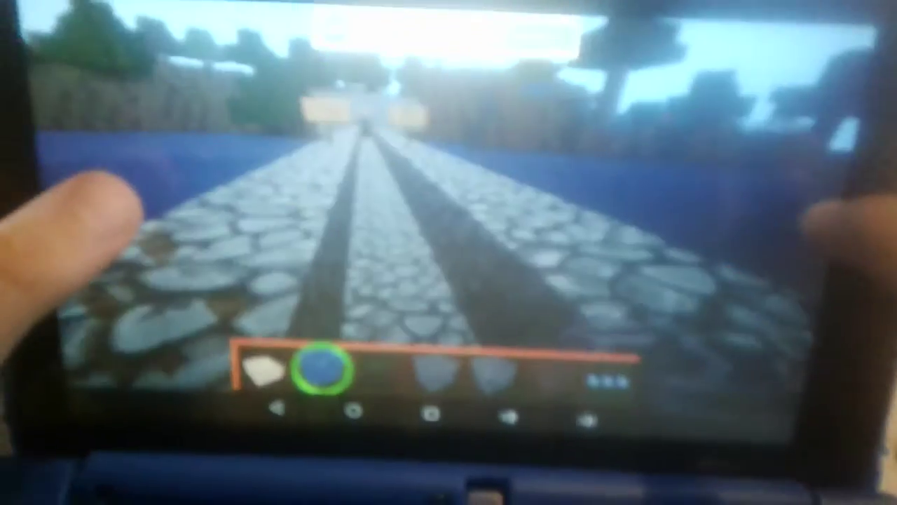